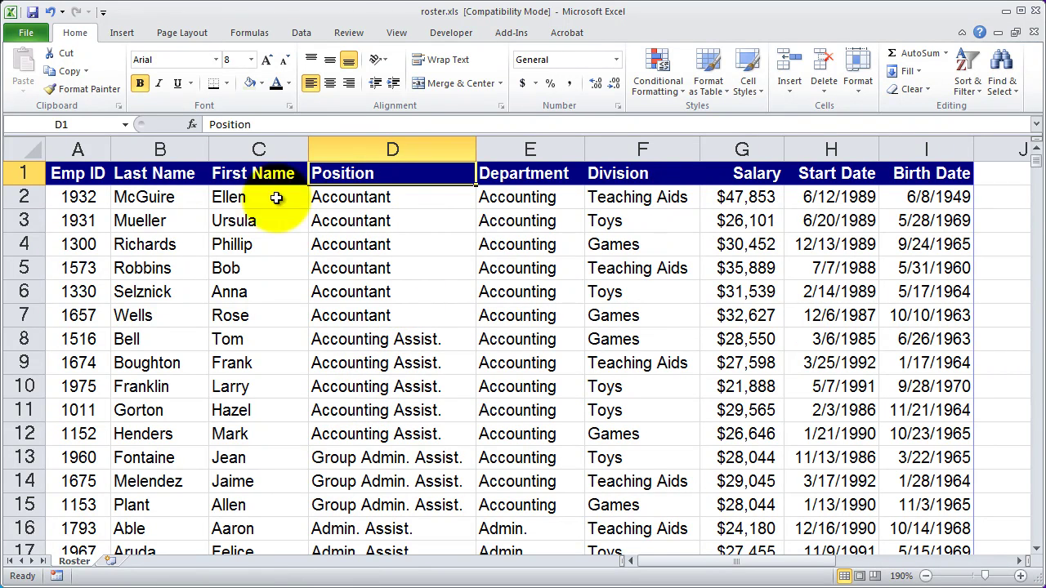
Point out the Emp ID, Last Name, First Name, Position, Department and Division headings.
left_click(86, 173)
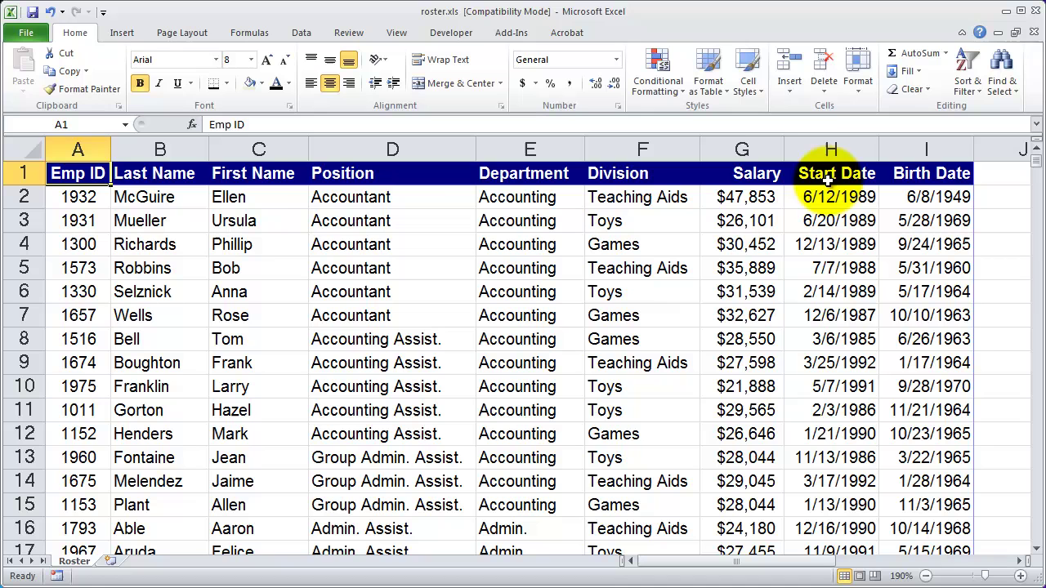
left_click(154, 175)
left_click(274, 174)
left_click(392, 173)
left_click(531, 172)
left_click(635, 176)
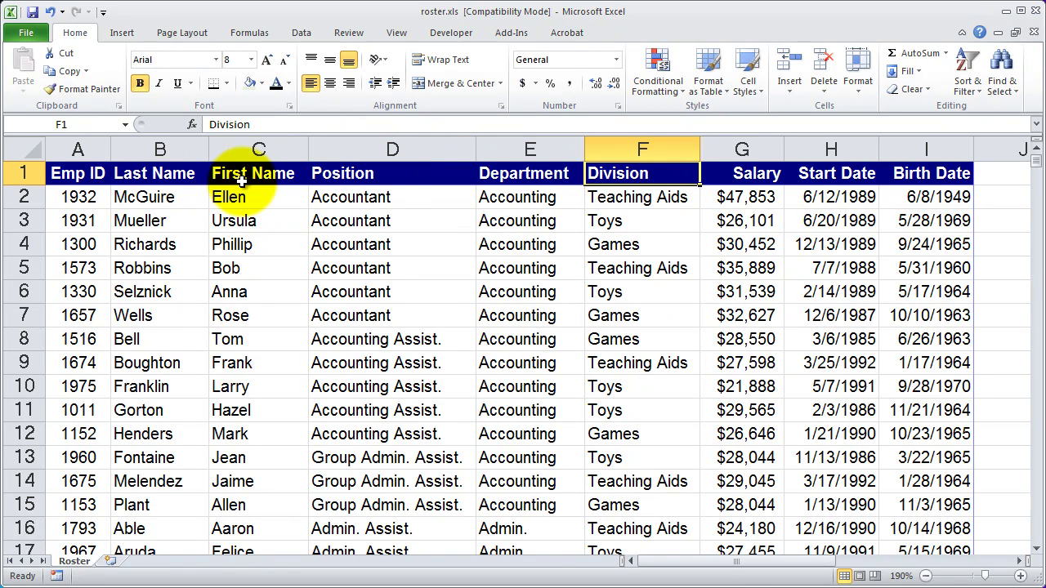
Turn on AutoFilter from the Data tab so every roster heading gets a filter arrow.
left_click(302, 33)
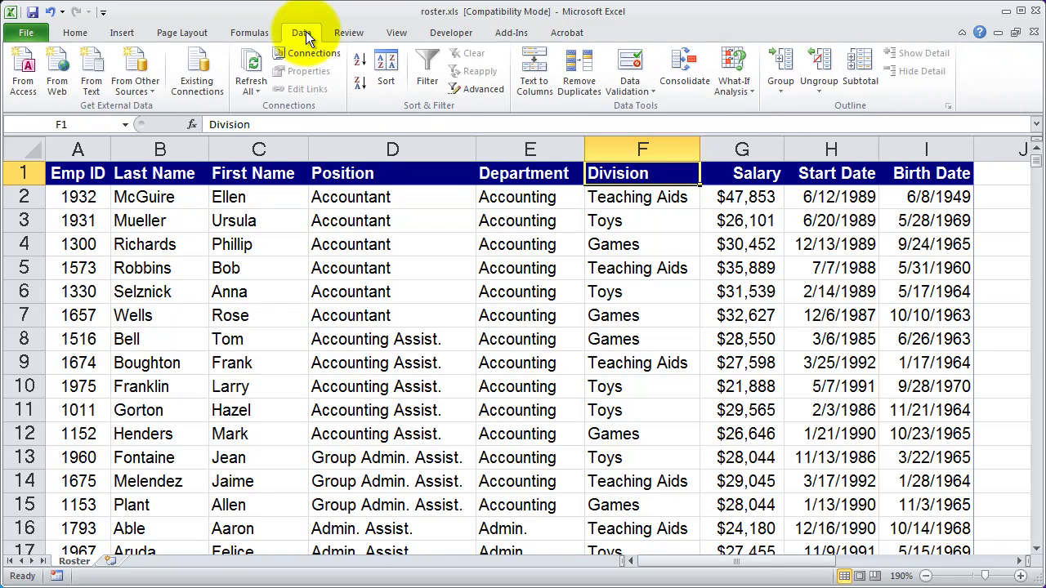
left_click(428, 74)
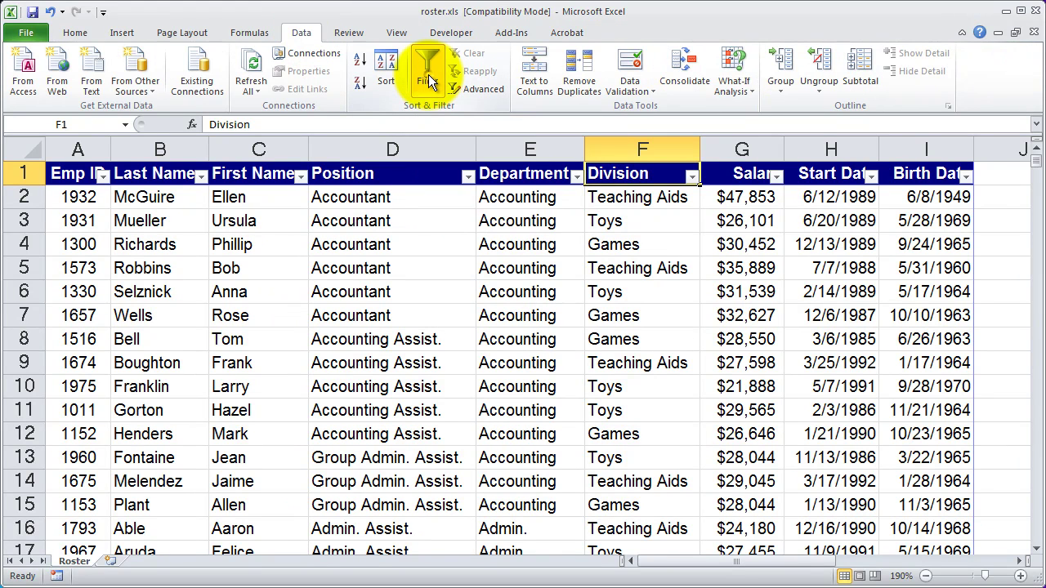
left_click(482, 322)
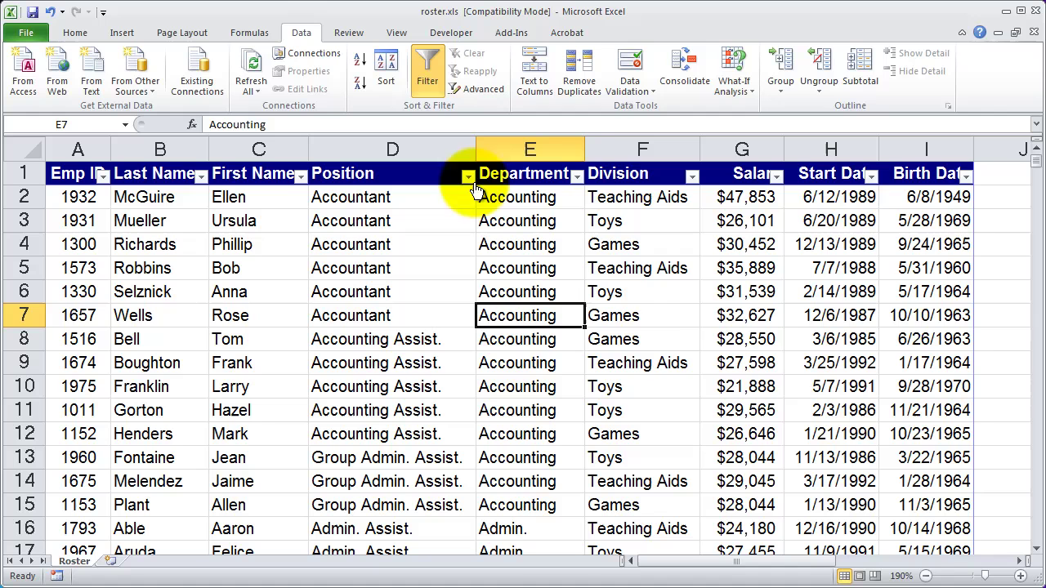
left_click(850, 364)
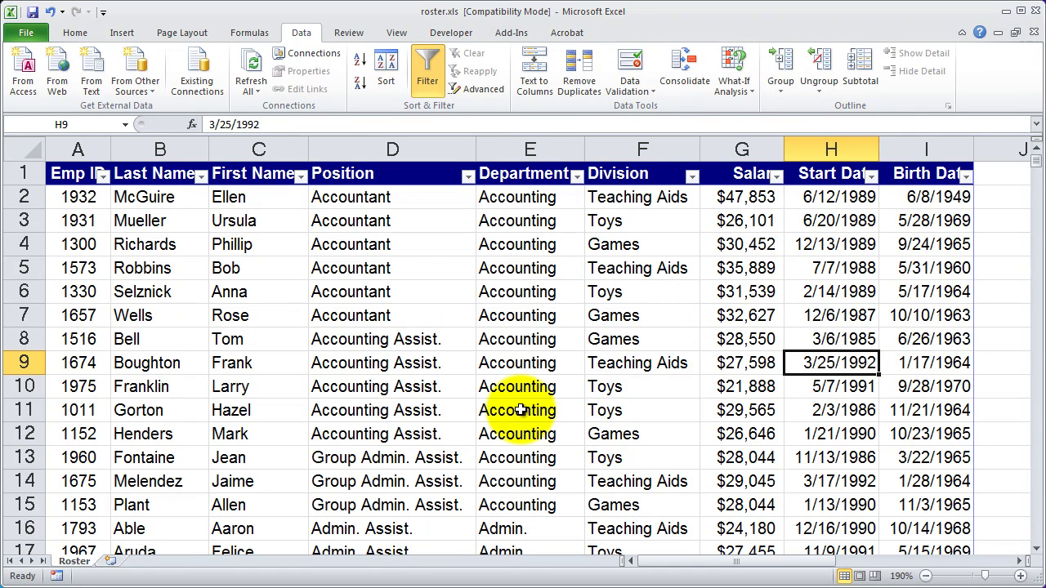
Filter Position to Accounting Assist., Admin. Assist. and Group Admin. Assist., then review the 34 results.
left_click(469, 177)
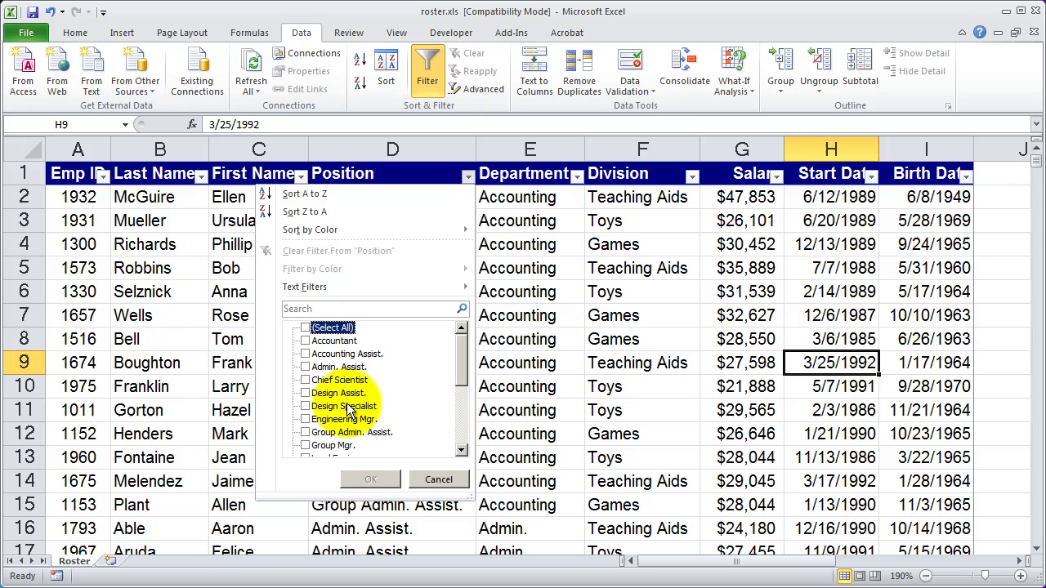
left_click(305, 366)
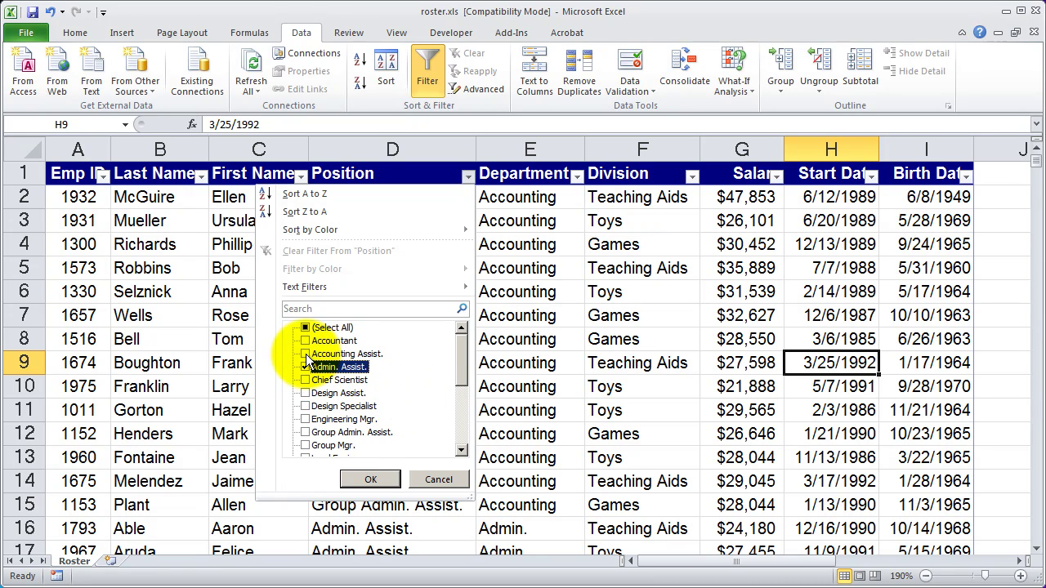
left_click(318, 355)
scroll(387, 398, "down", 1)
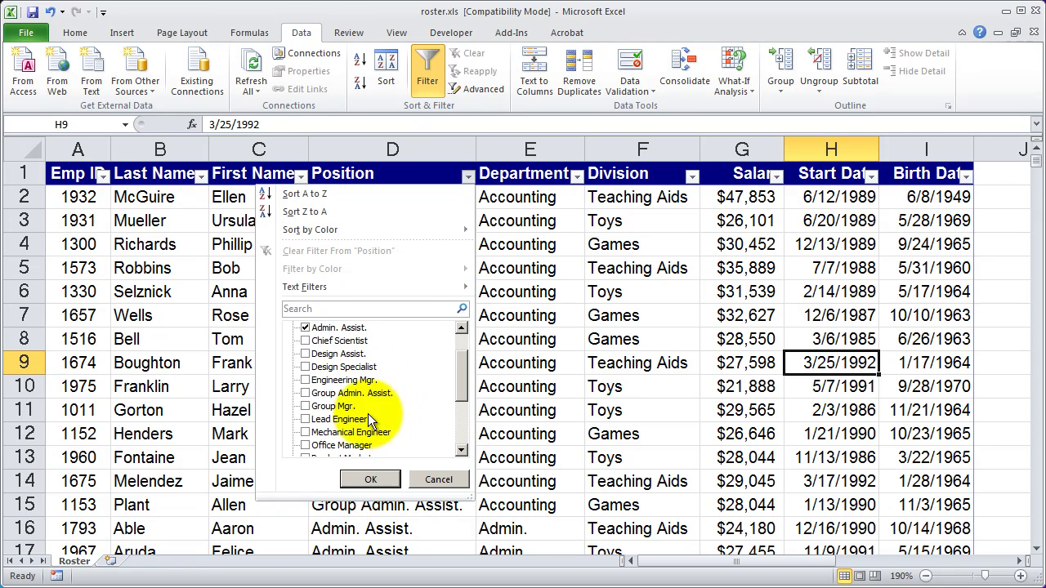
left_click(311, 394)
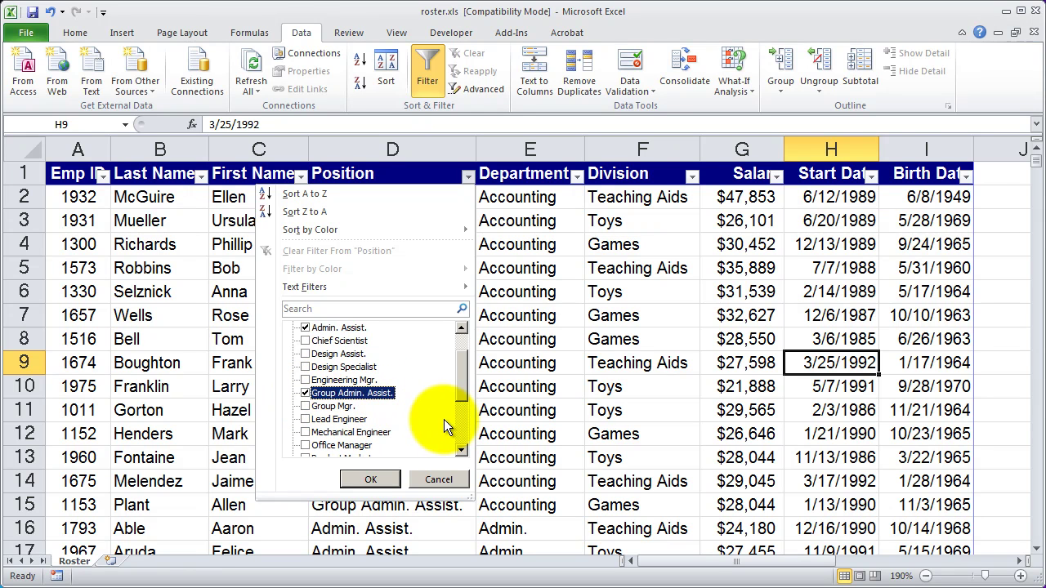
left_click(382, 481)
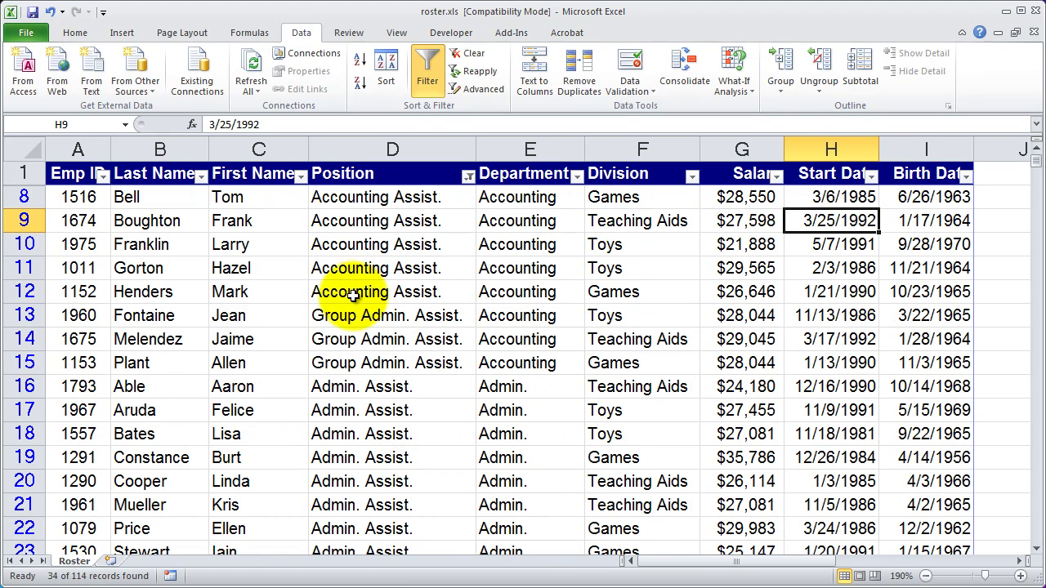
left_click(375, 244)
scroll(375, 366, "down", 4)
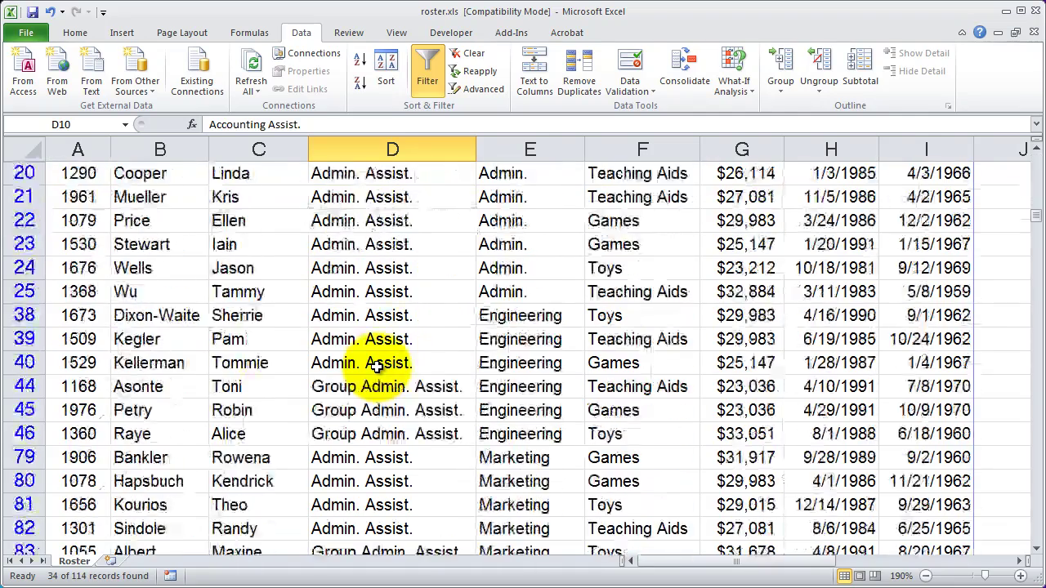
scroll(375, 366, "down", 4)
scroll(375, 366, "up", 8)
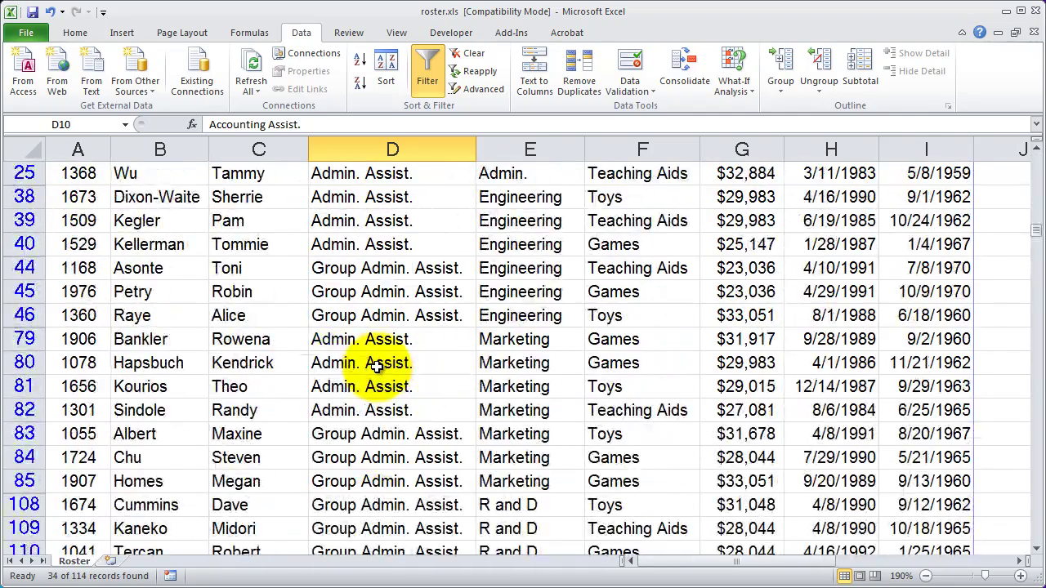
scroll(375, 366, "up", 1)
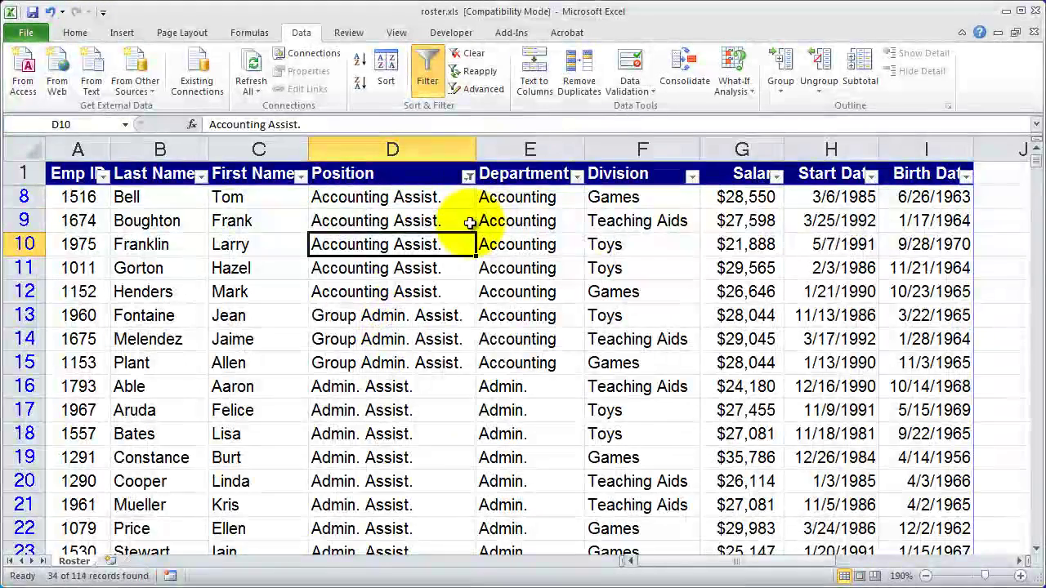
Sort the 34 filtered assistant rows A to Z by Position.
left_click(468, 177)
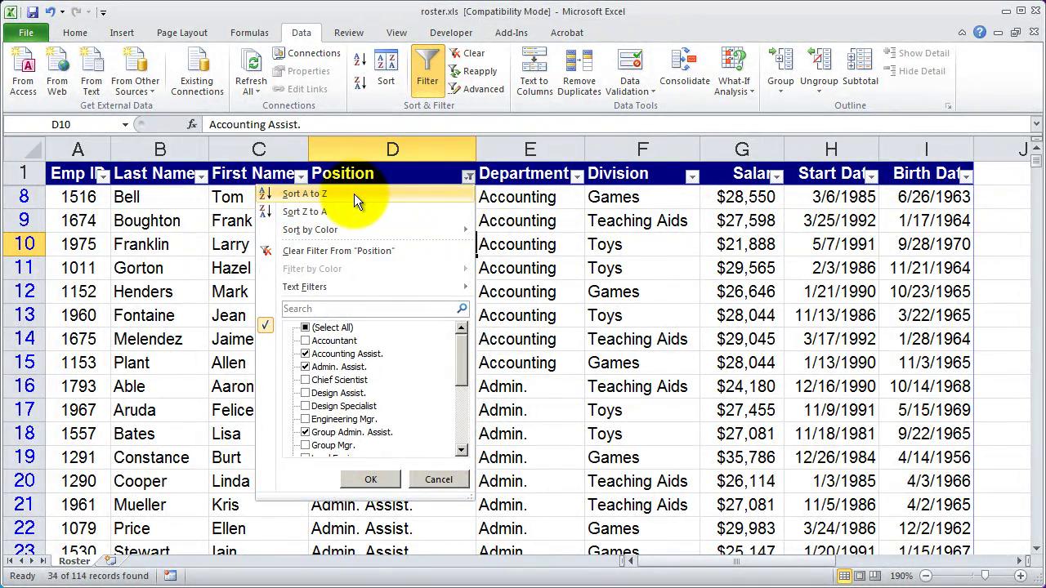
left_click(354, 194)
left_click(532, 366)
scroll(378, 425, "down", 5)
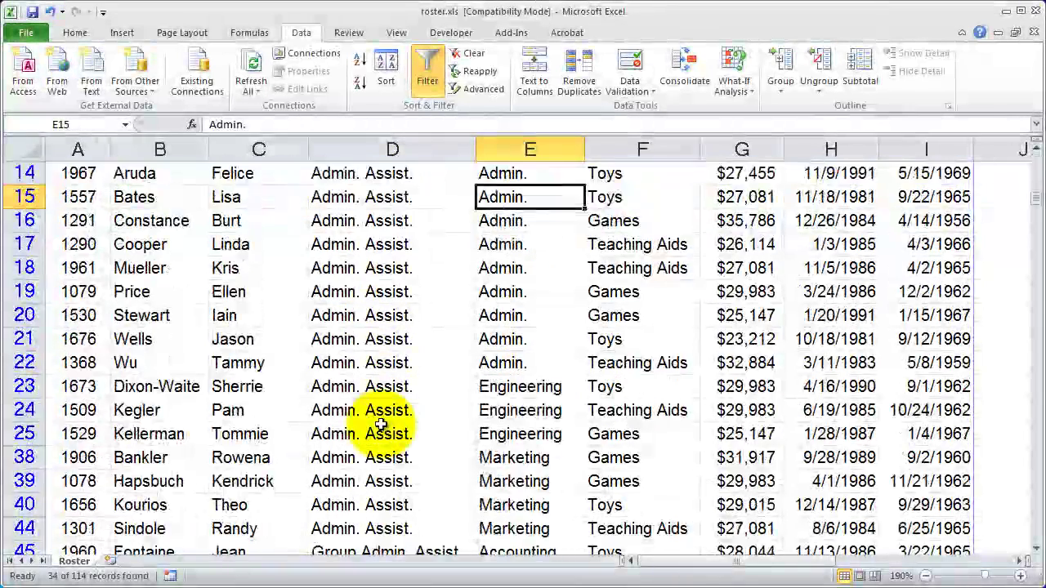
scroll(380, 423, "up", 6)
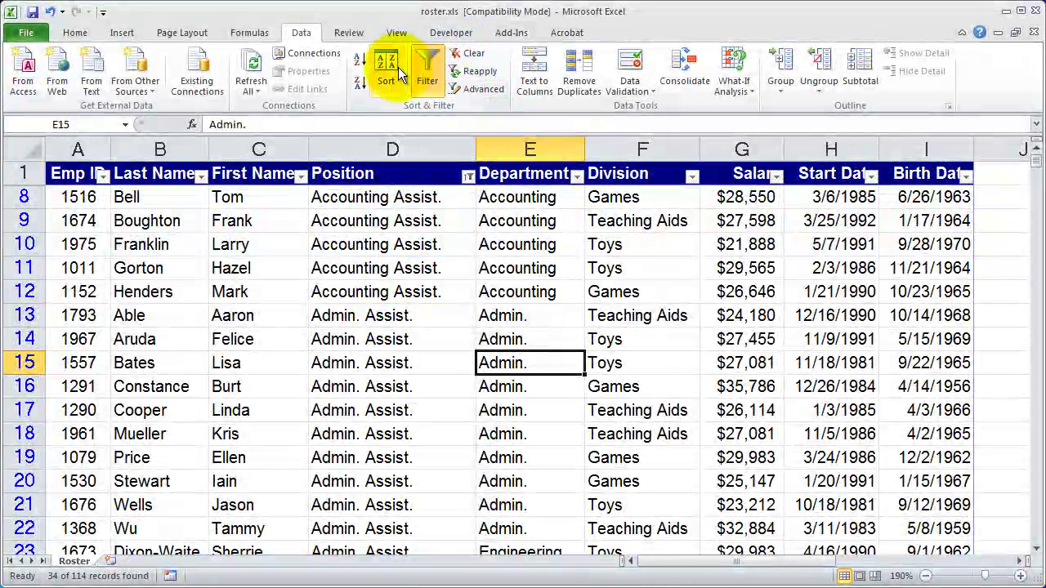
Clear the existing filters and filter Department to Engineering only, showing 41 of 114 records.
left_click(477, 55)
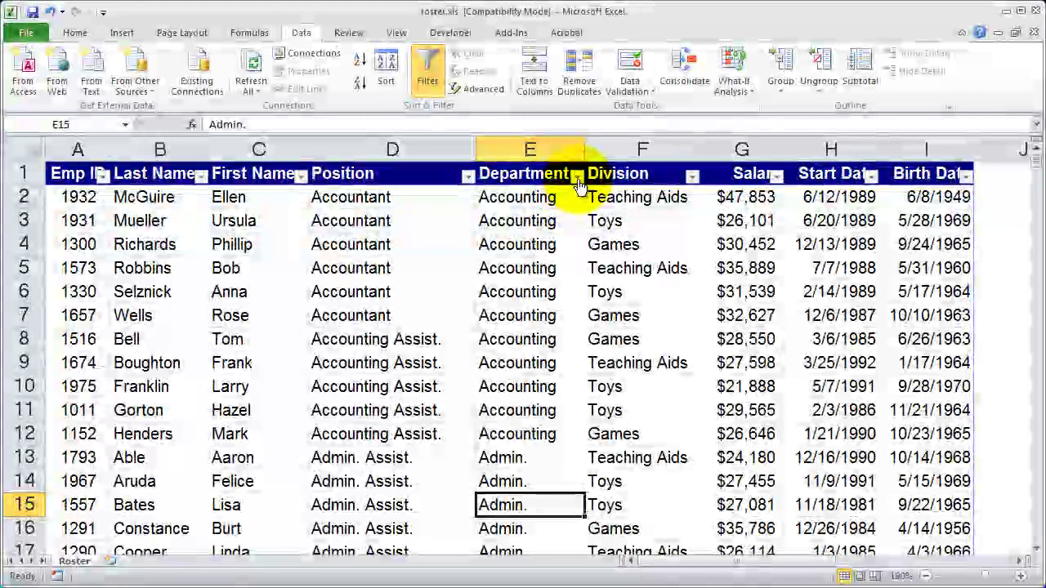
left_click(577, 177)
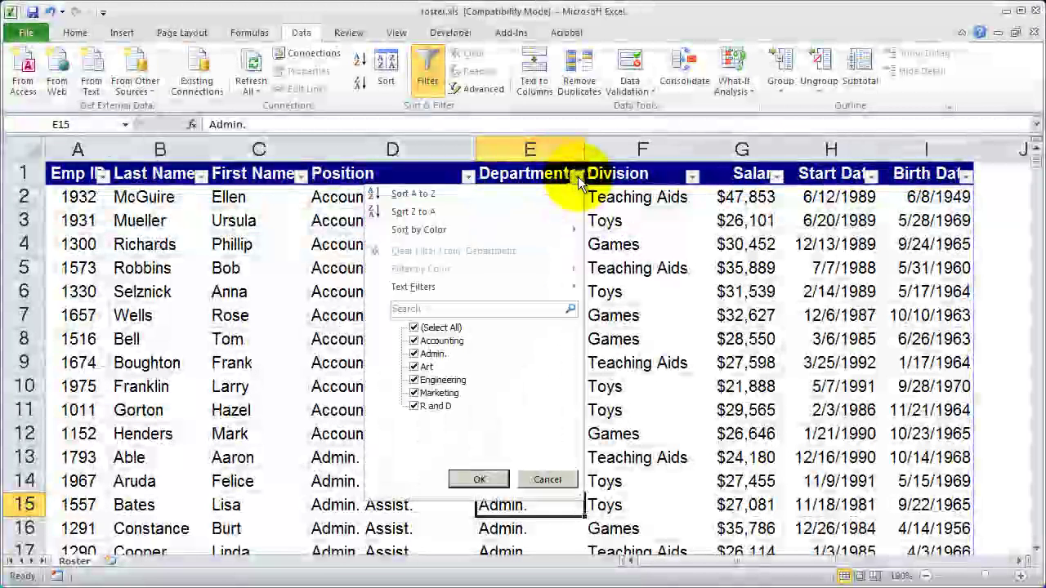
left_click(414, 329)
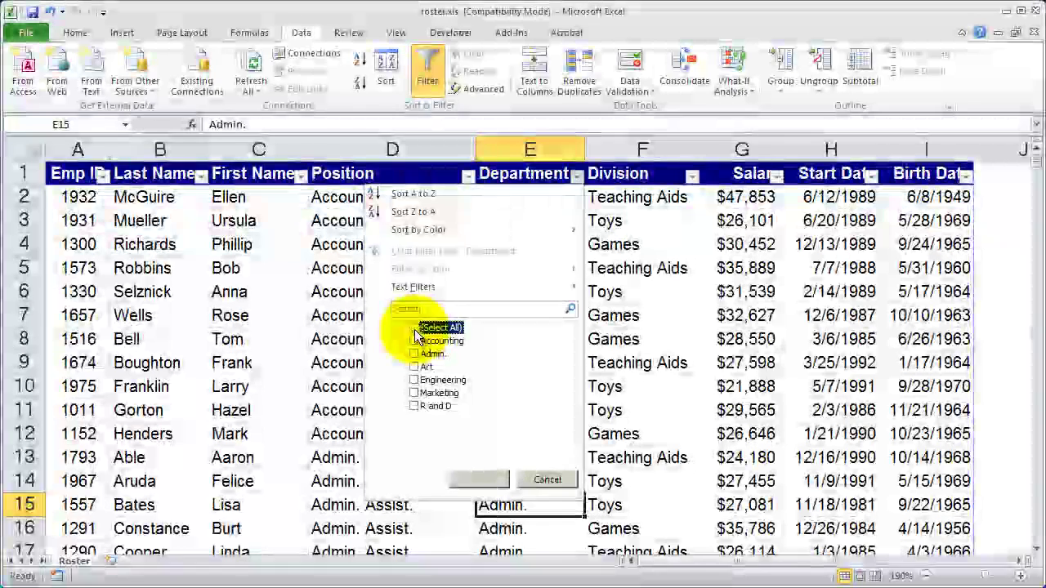
left_click(416, 379)
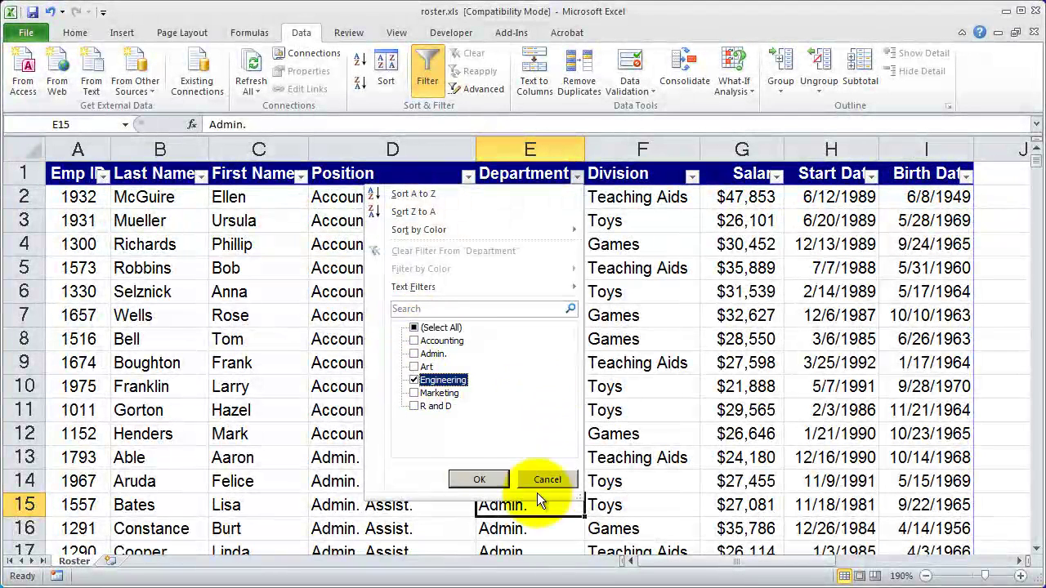
left_click(479, 481)
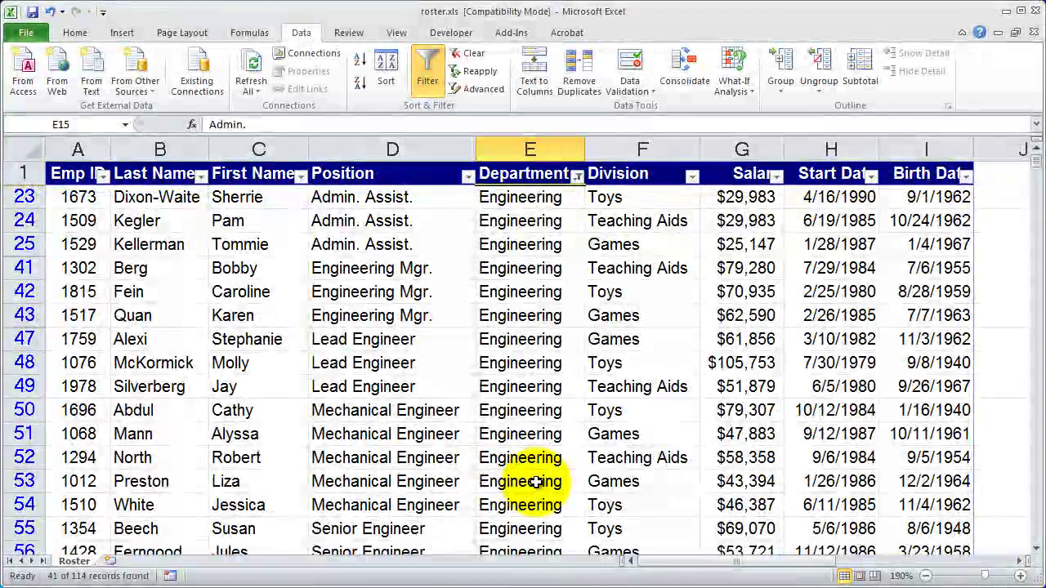
left_click(535, 224)
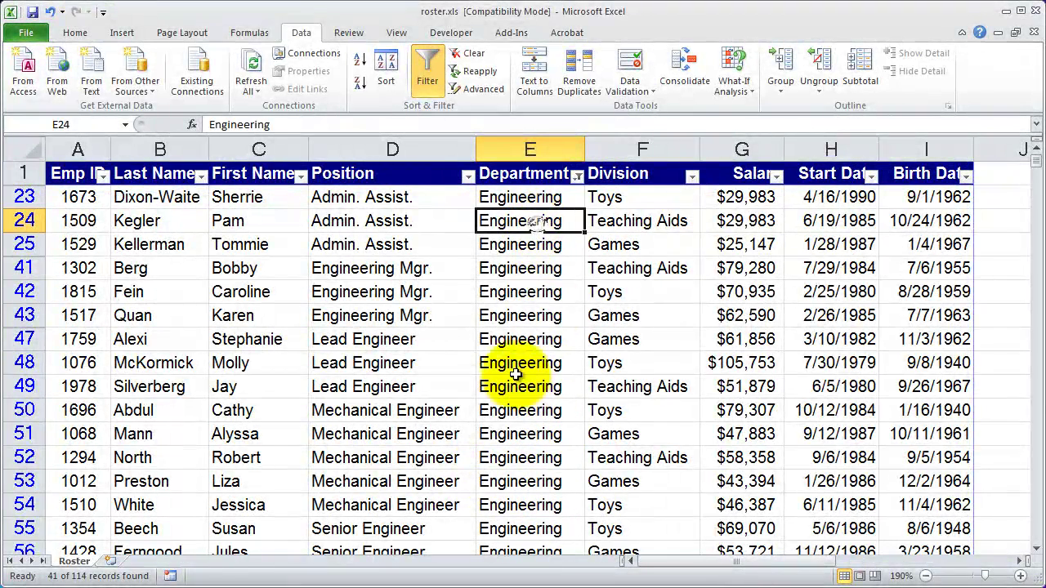
Filter the Division column to Toys only, leaving 12 Engineering records of 114.
left_click(691, 178)
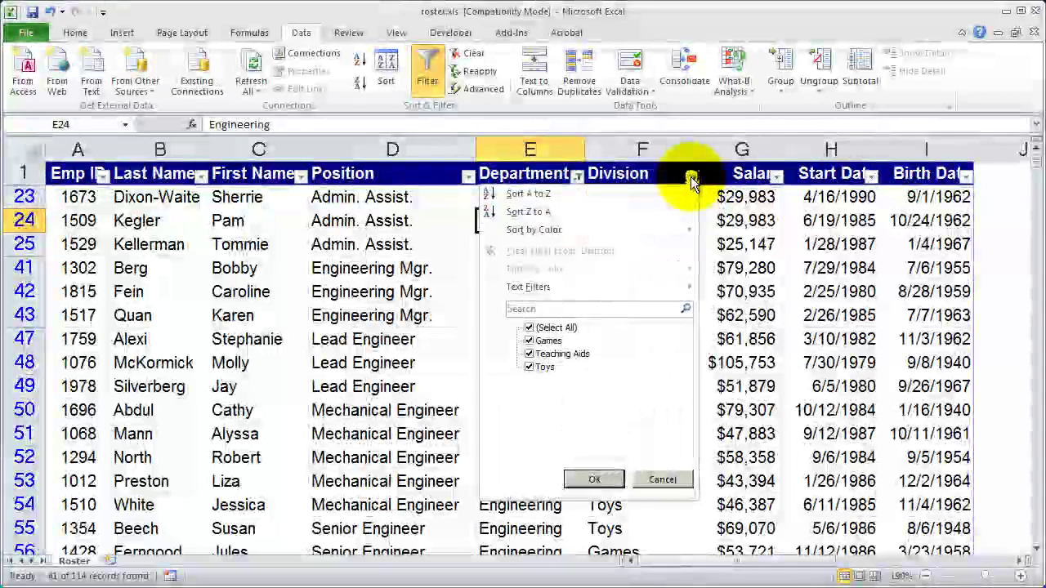
left_click(530, 328)
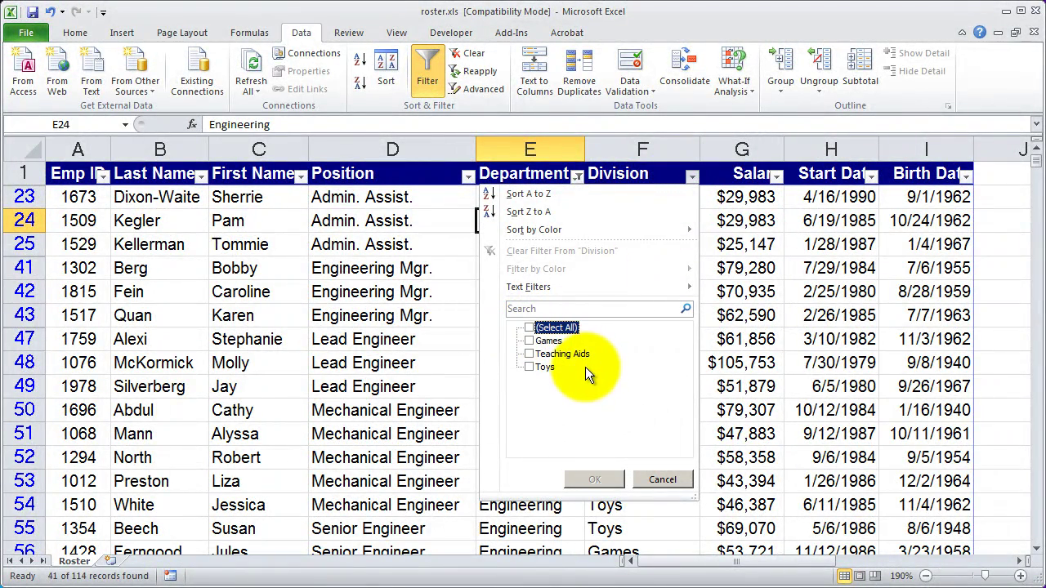
left_click(530, 367)
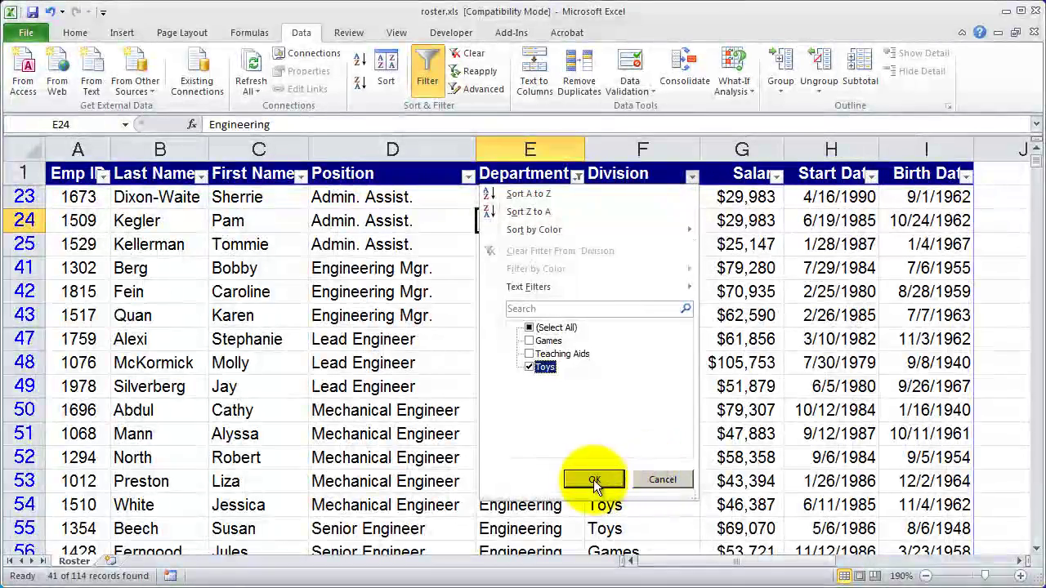
left_click(595, 479)
left_click(530, 217)
left_click(529, 198)
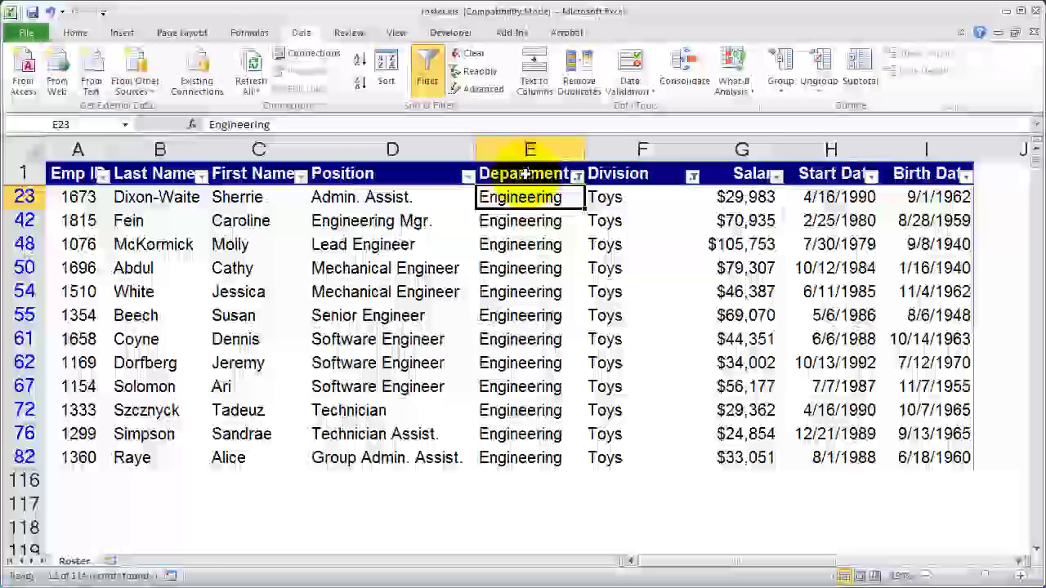
left_click(645, 176)
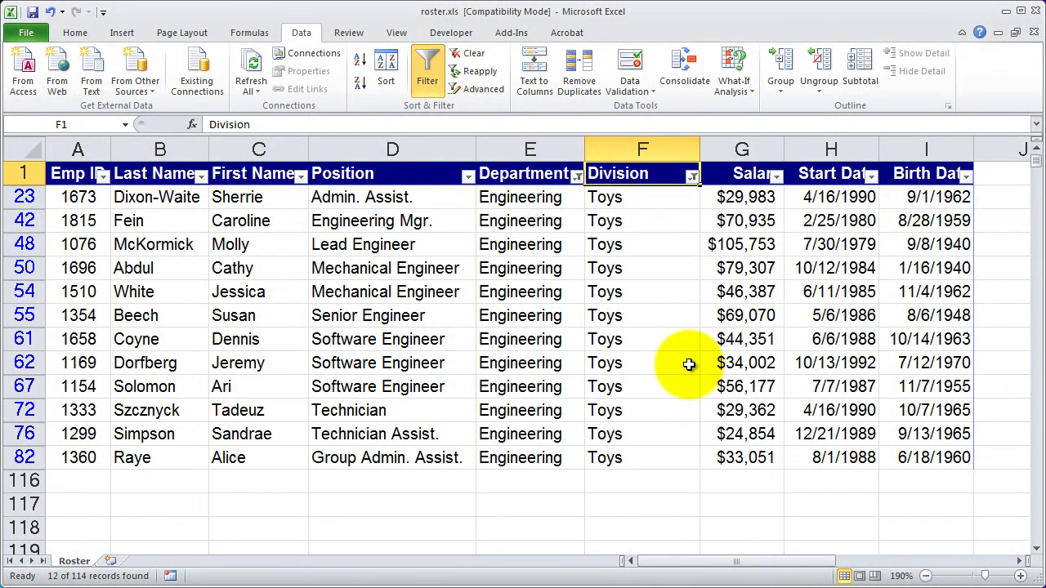
Sort the 12 Engineering/Toys rows A to Z by Last Name, then reapply the filters.
left_click(200, 176)
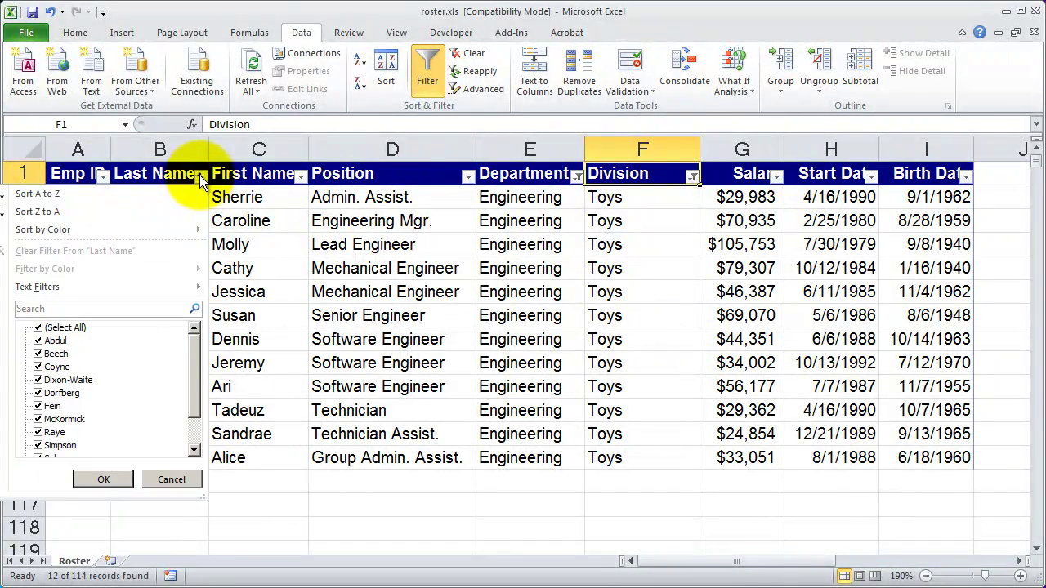
left_click(58, 195)
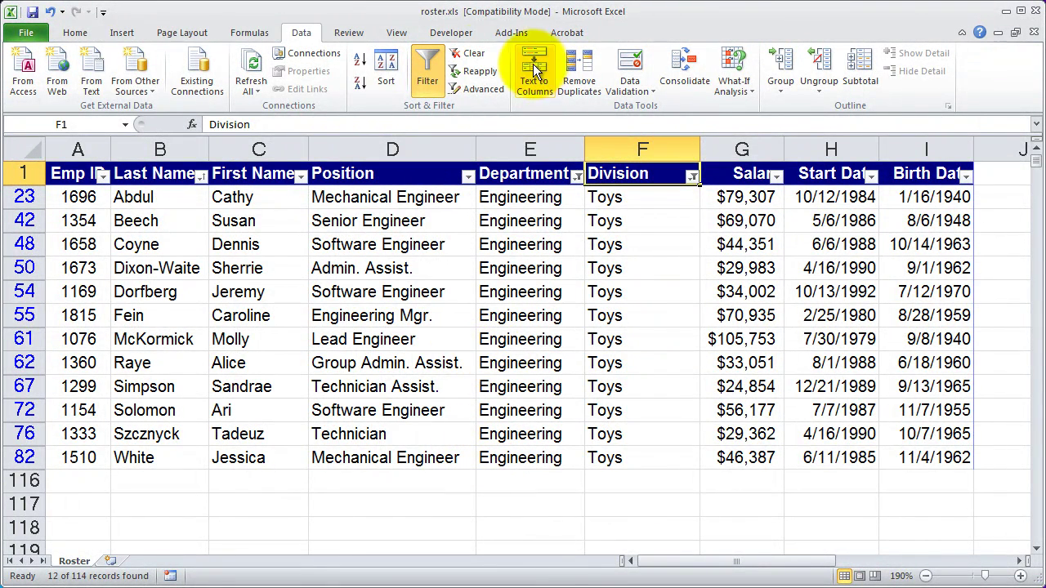
left_click(482, 69)
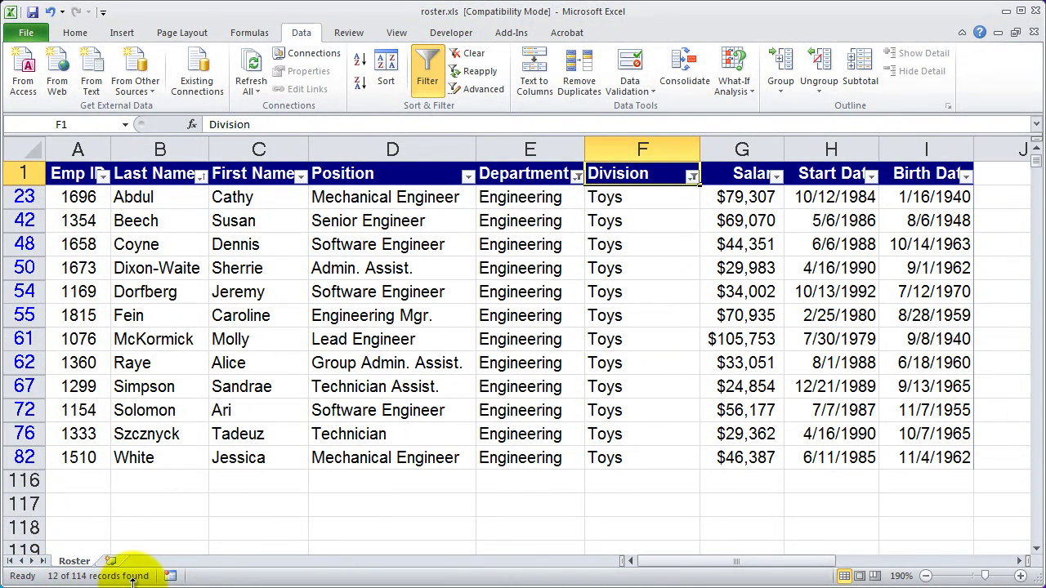
Clear every filter and switch AutoFilter off so all 114 records show without arrows.
left_click(472, 54)
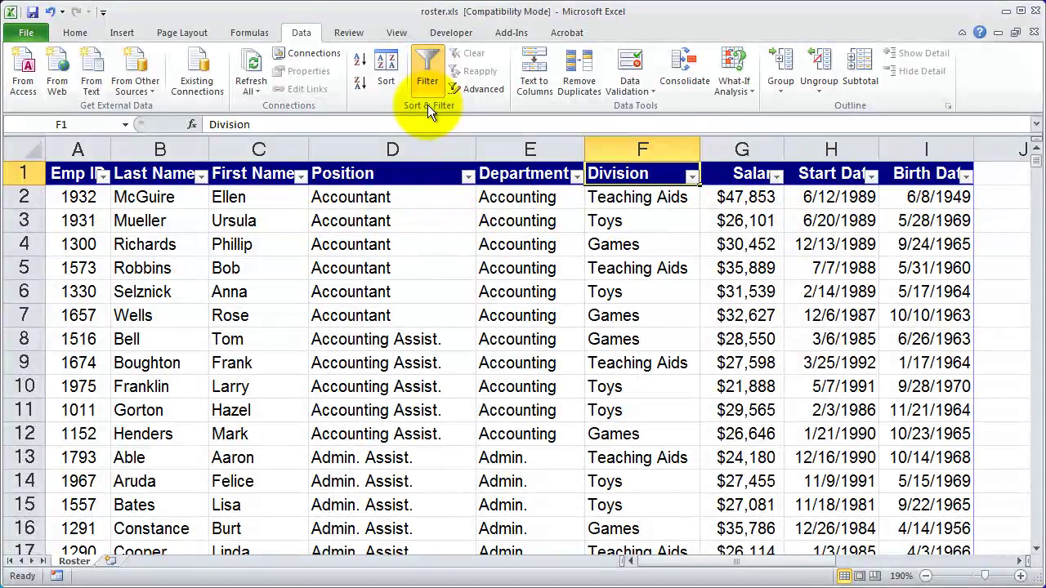
left_click(429, 75)
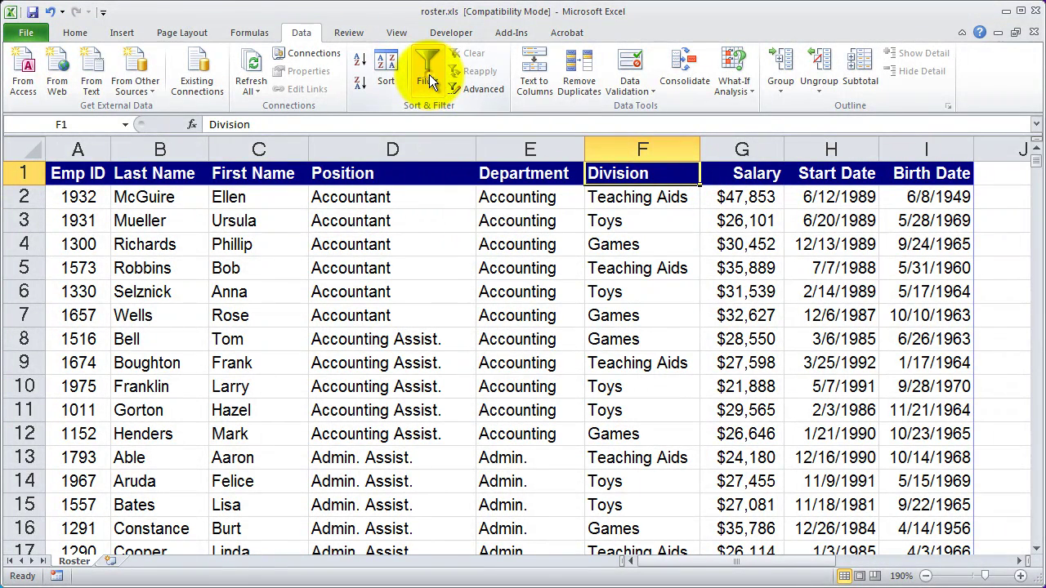
left_click(406, 176)
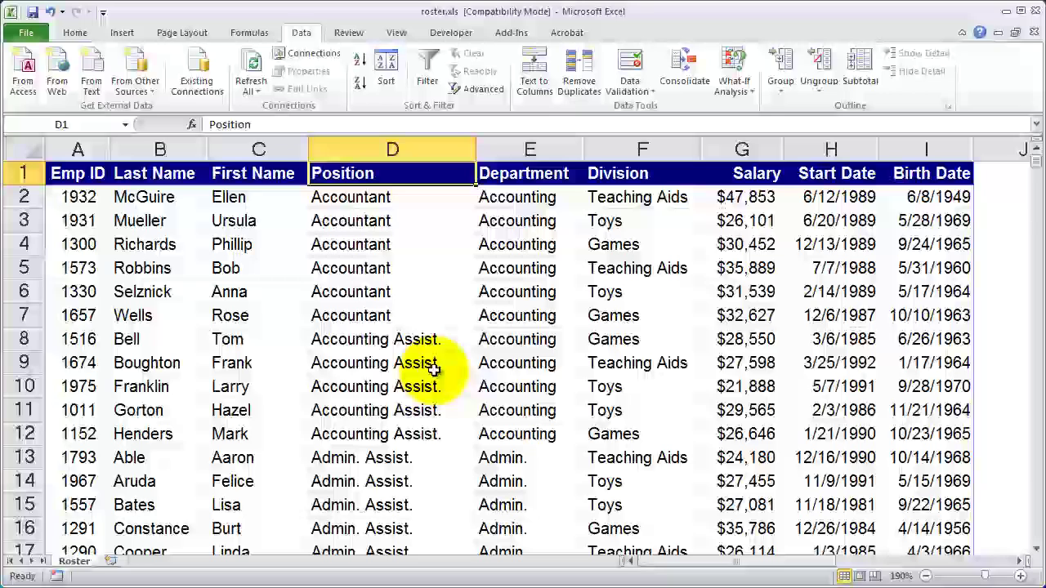